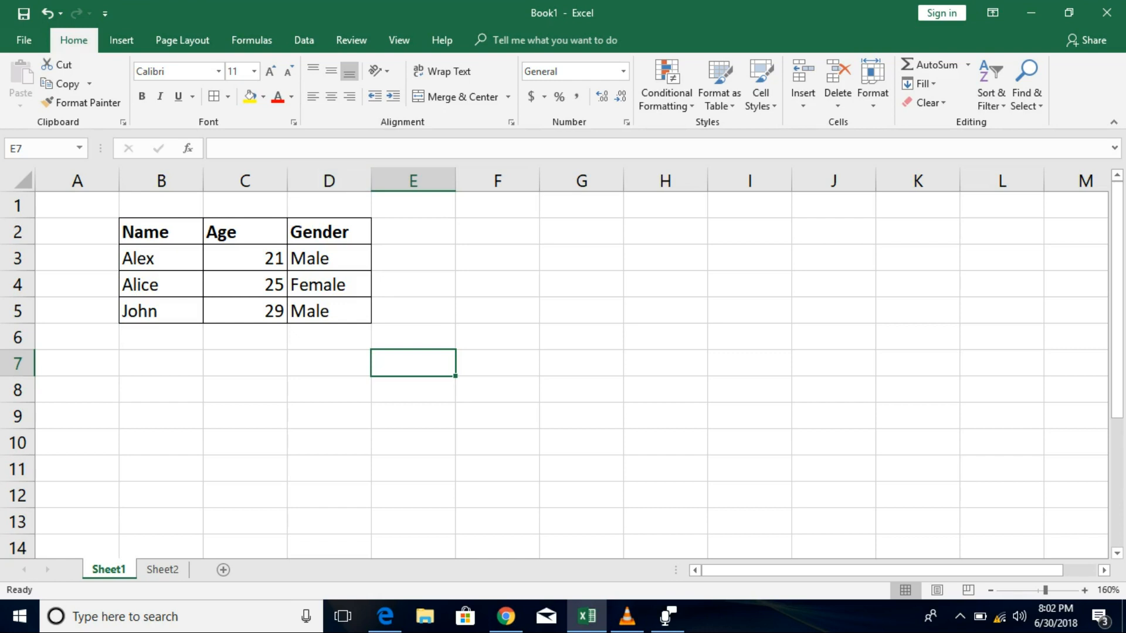
Select the table B2:D5, then deselect it and check the bold Name heading in B2.
{"action": "left_click_drag", "start_coordinate": [161, 232], "coordinate": [329, 311]}
{"action": "left_click", "coordinate": [413, 311]}
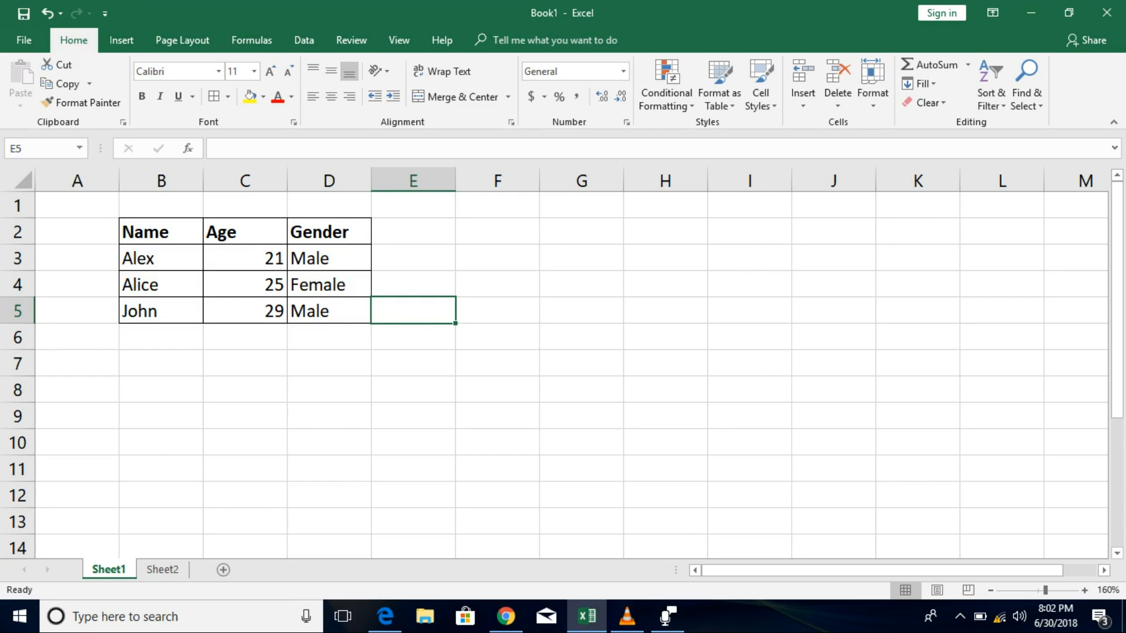
{"action": "left_click", "coordinate": [161, 232]}
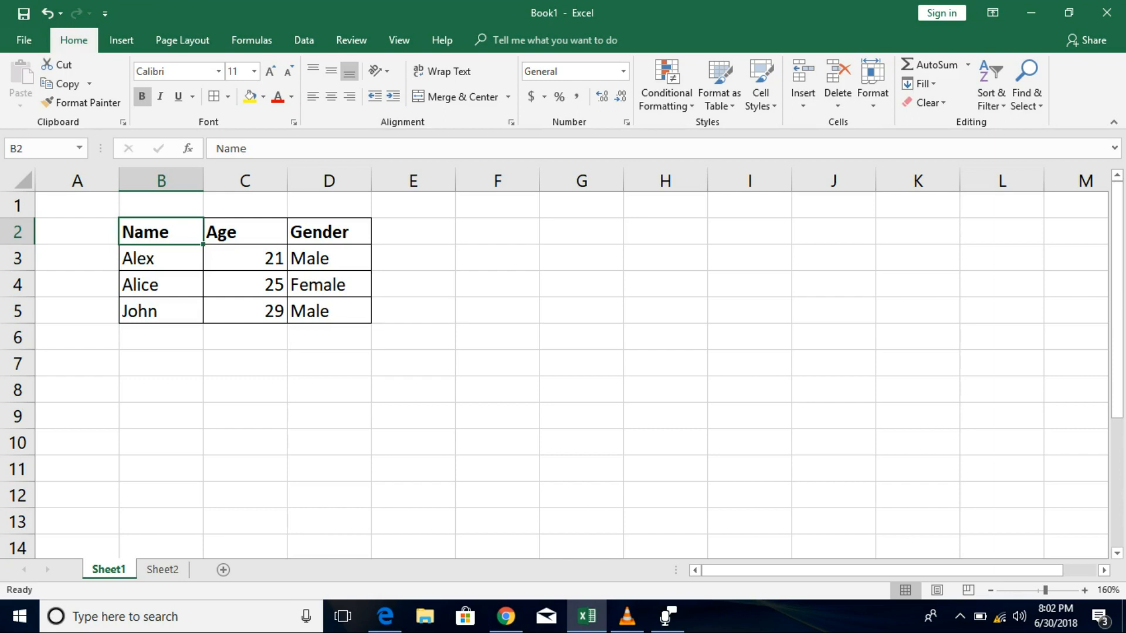
Enter Alex in F3 and 23 in F4, then select the headings B2:D2.
{"action": "left_click", "coordinate": [498, 258]}
{"action": "type", "text": "Ale"}
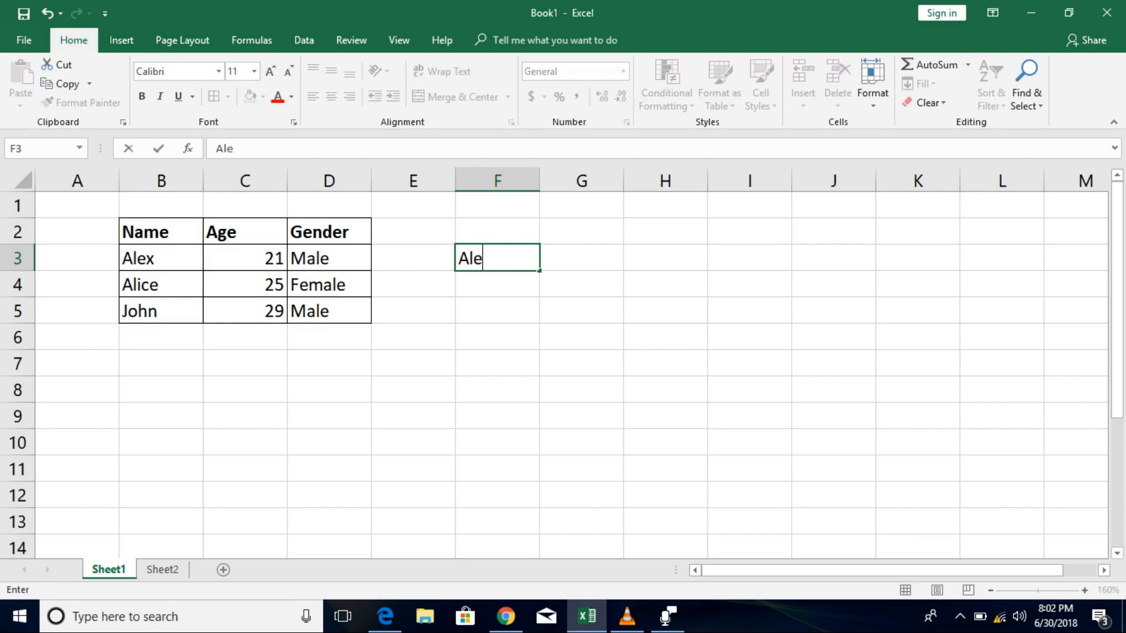
{"action": "type", "text": "x"}
{"action": "key", "text": "Return"}
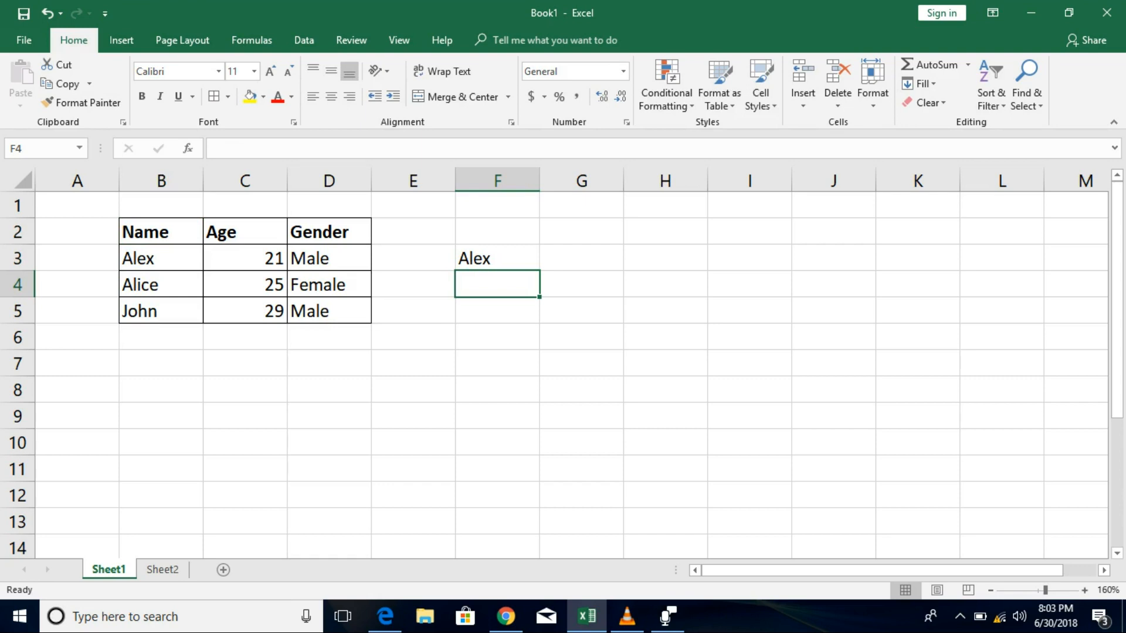
{"action": "type", "text": "23"}
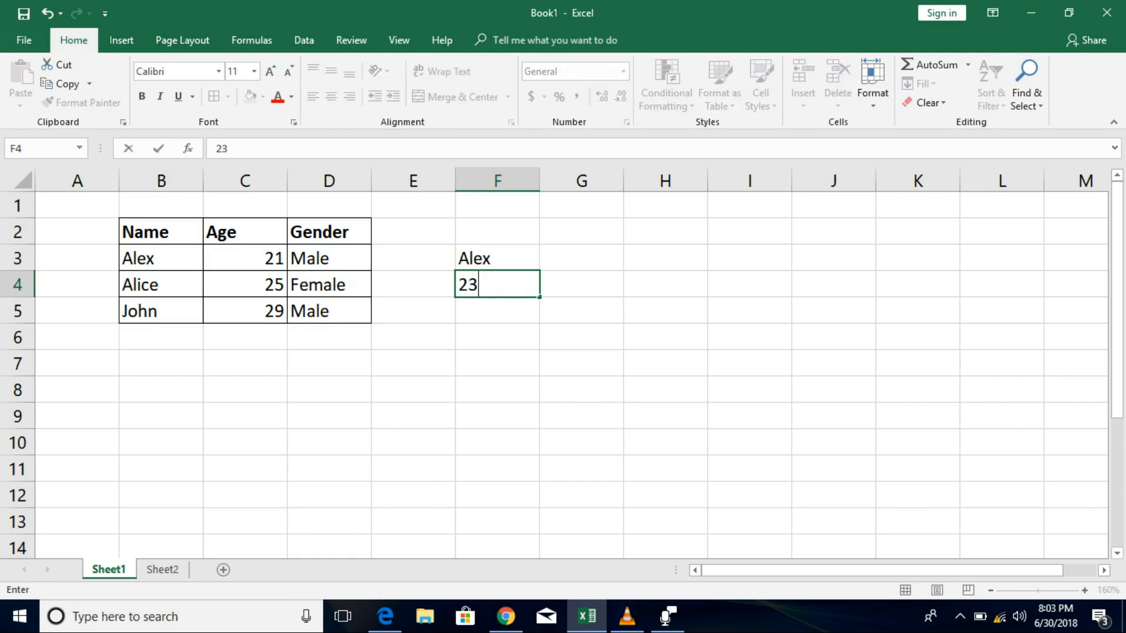
{"action": "key", "text": "Return"}
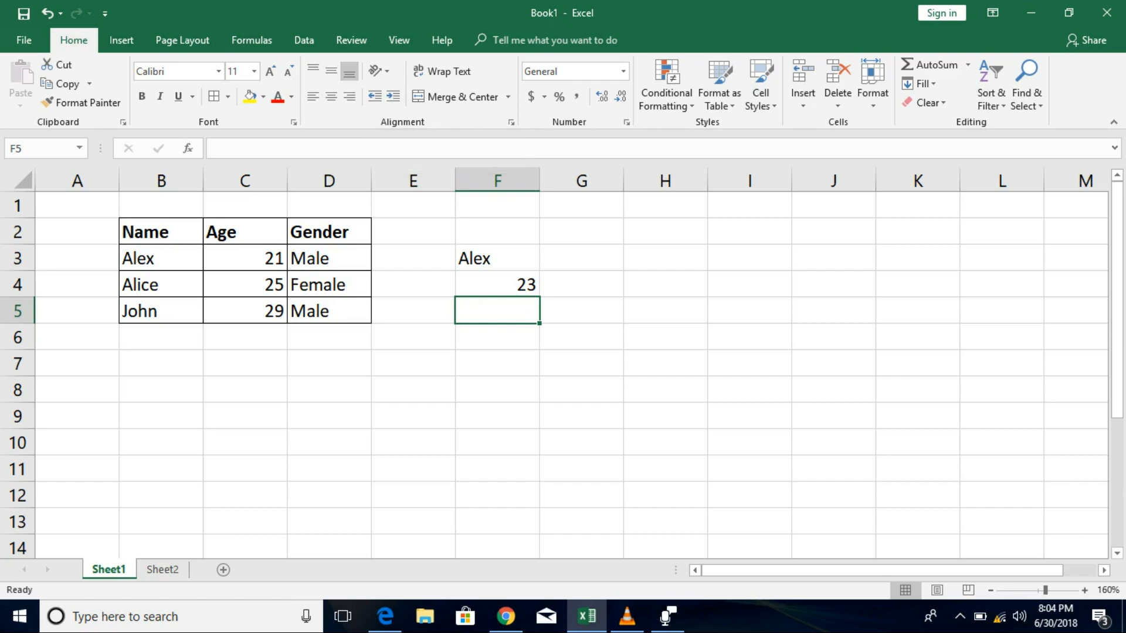
{"action": "left_click_drag", "start_coordinate": [161, 232], "coordinate": [331, 233]}
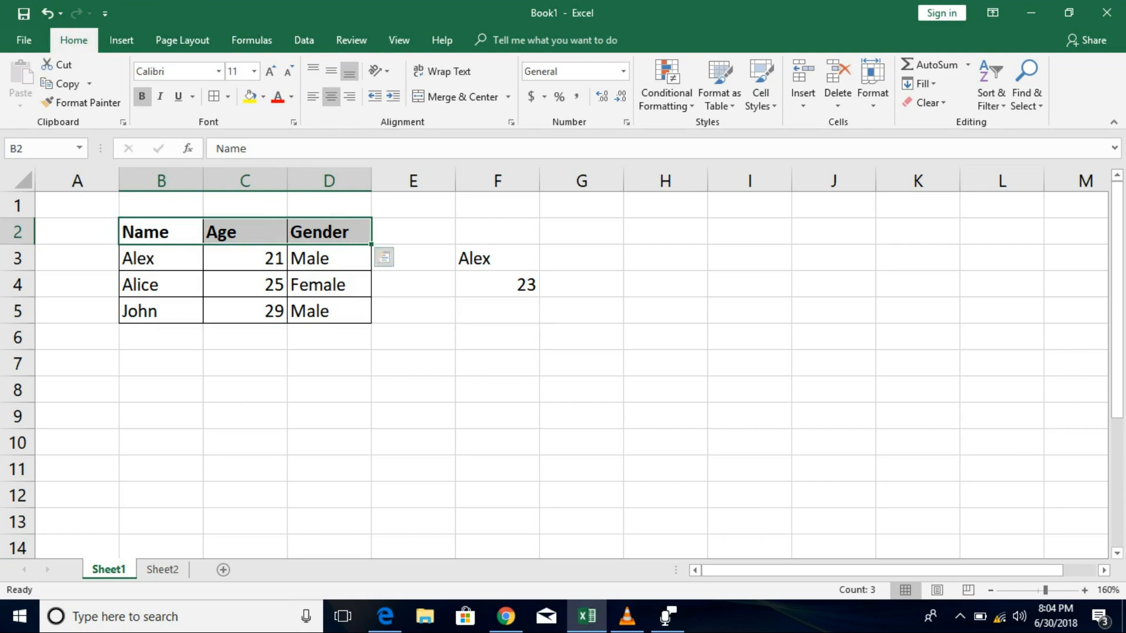
Center the B2:D2 headings, widen column B, then switch the headings to left alignment.
{"action": "left_click", "coordinate": [331, 96]}
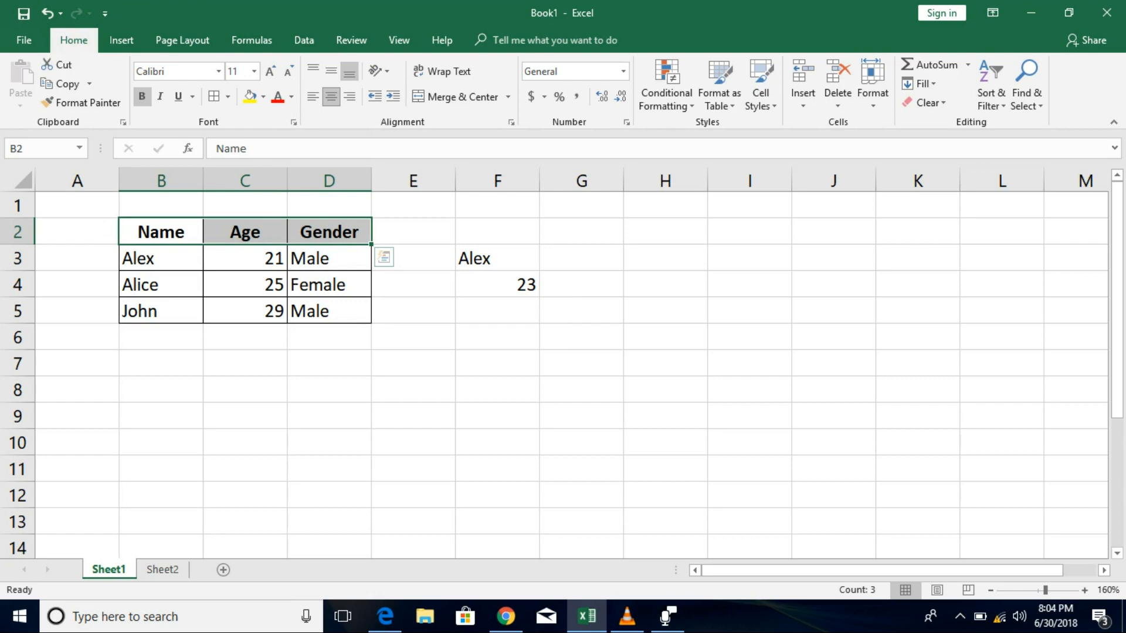
{"action": "left_click_drag", "start_coordinate": [203, 180], "coordinate": [233, 181]}
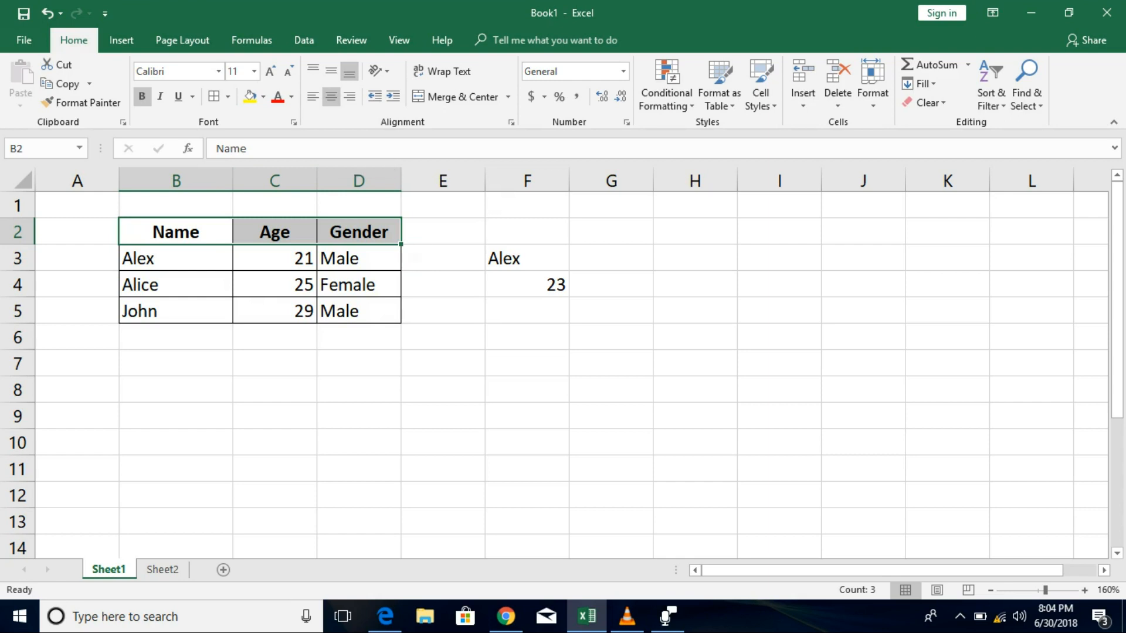
{"action": "key", "text": "ctrl"}
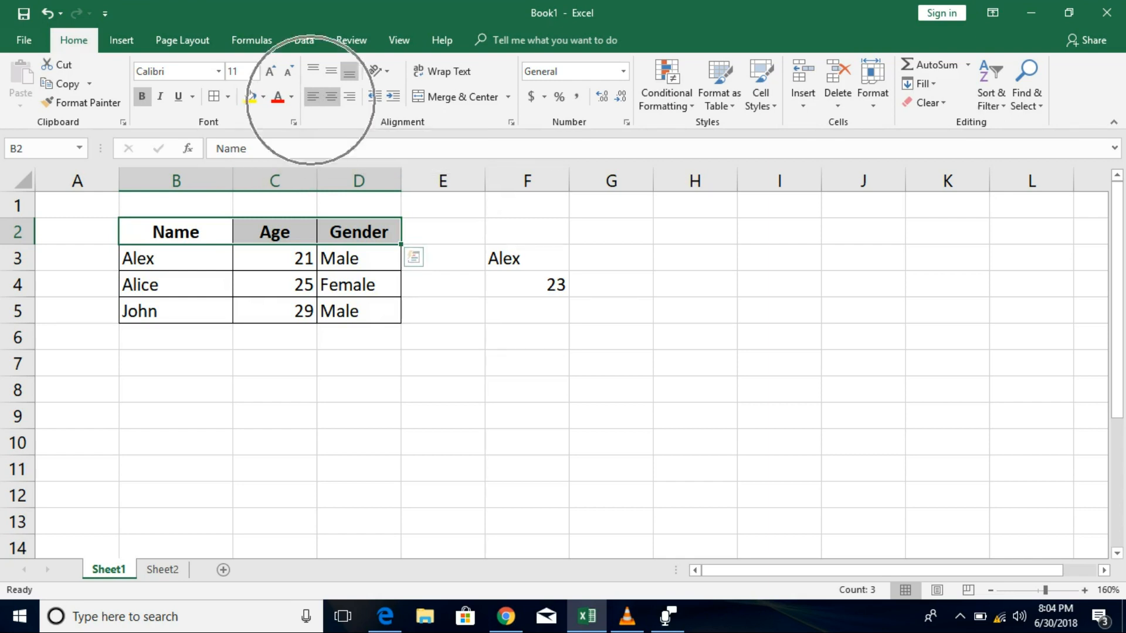
{"action": "left_click", "coordinate": [311, 99]}
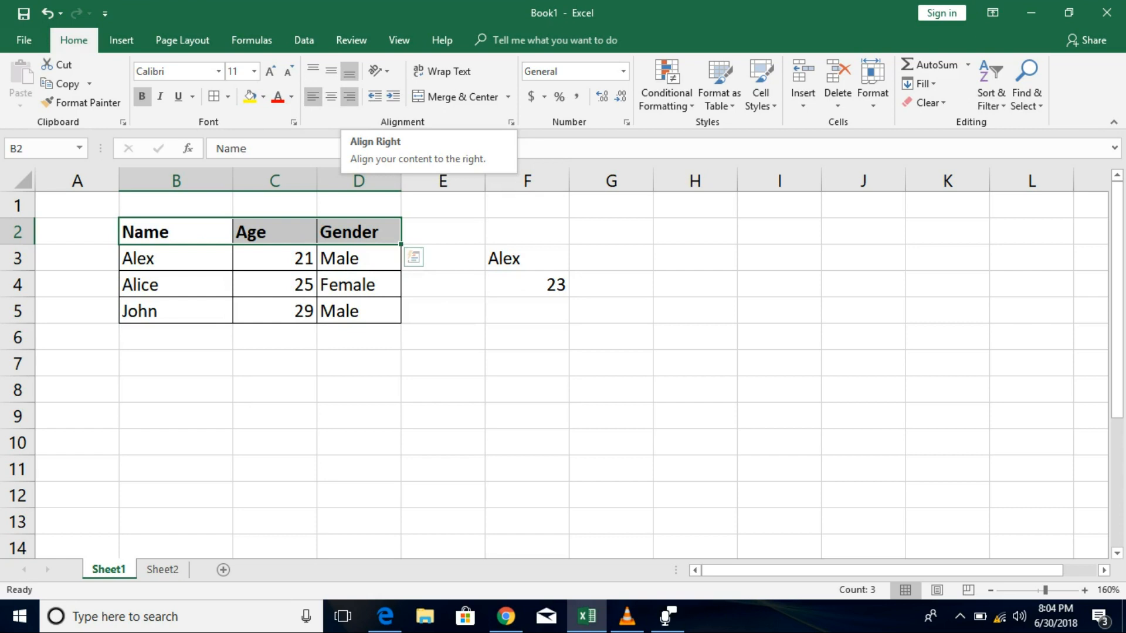
Apply Align Right to the Name, Age and Gender headings in B2:D2.
{"action": "left_click", "coordinate": [349, 97]}
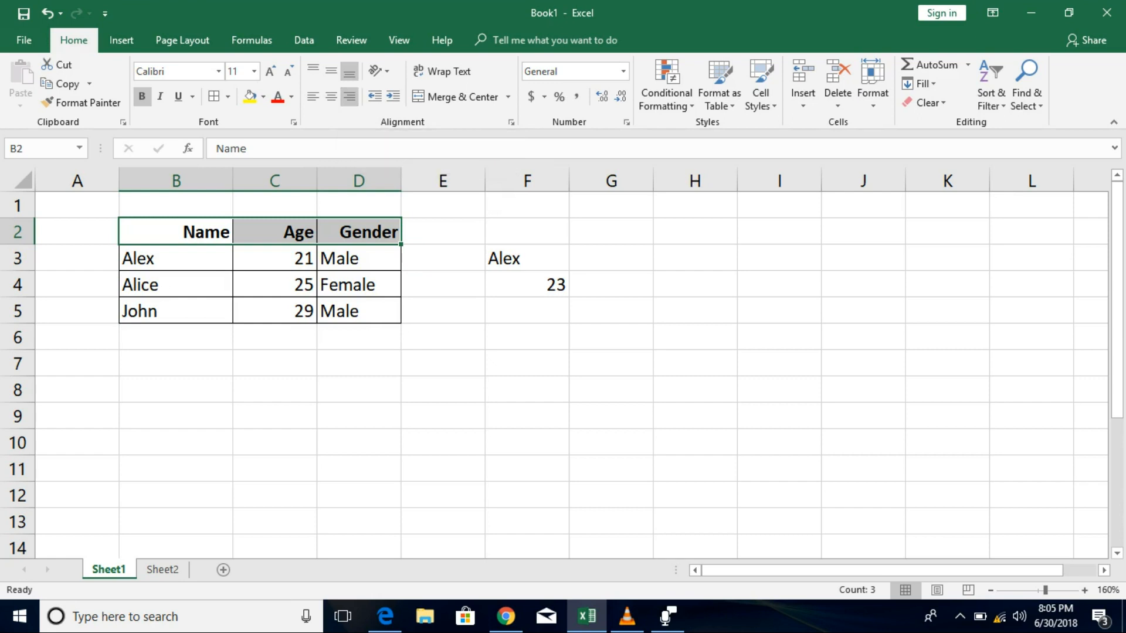
Raise row 2's height to about 30.75, check each heading, and select B2:D2.
{"action": "left_click_drag", "start_coordinate": [17, 218], "coordinate": [17, 272]}
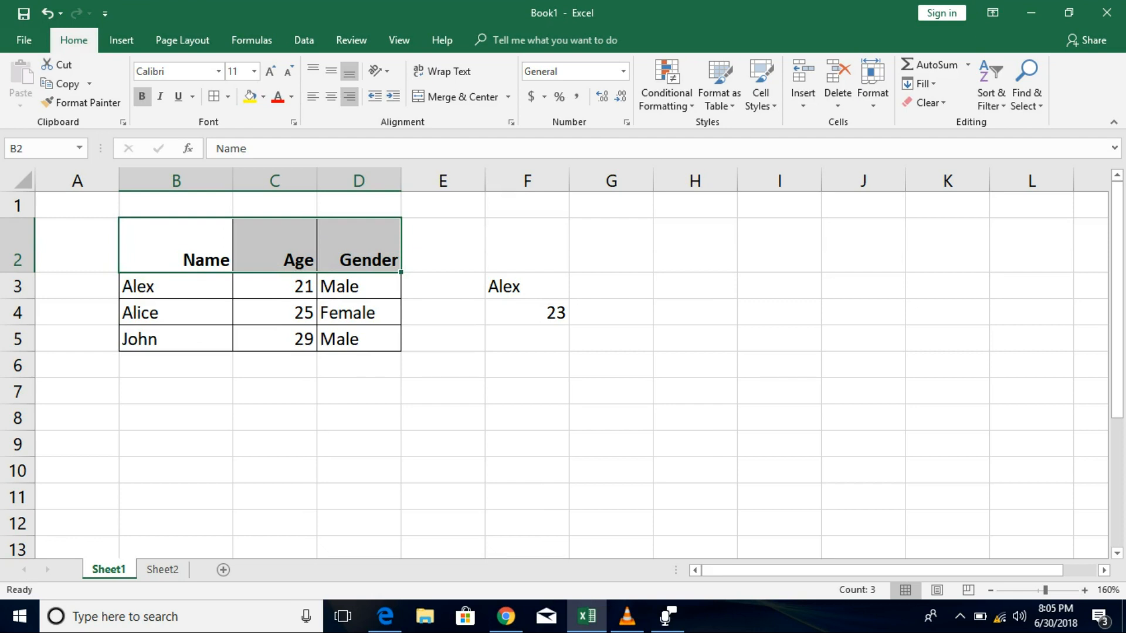
{"action": "left_click", "coordinate": [176, 245]}
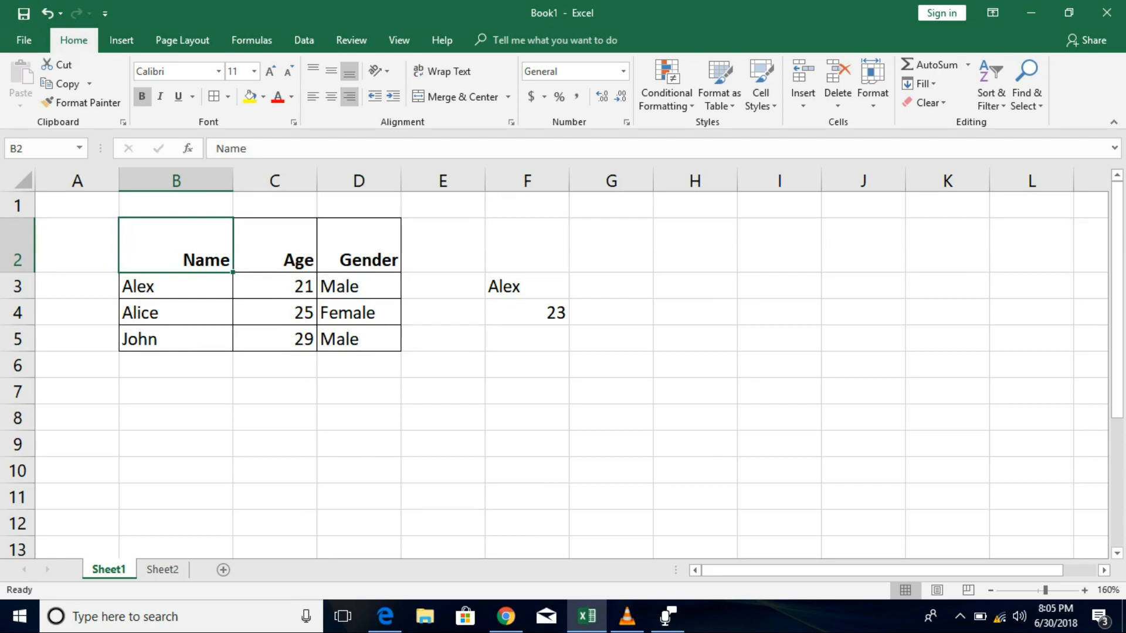
{"action": "left_click", "coordinate": [274, 245]}
{"action": "left_click", "coordinate": [359, 245]}
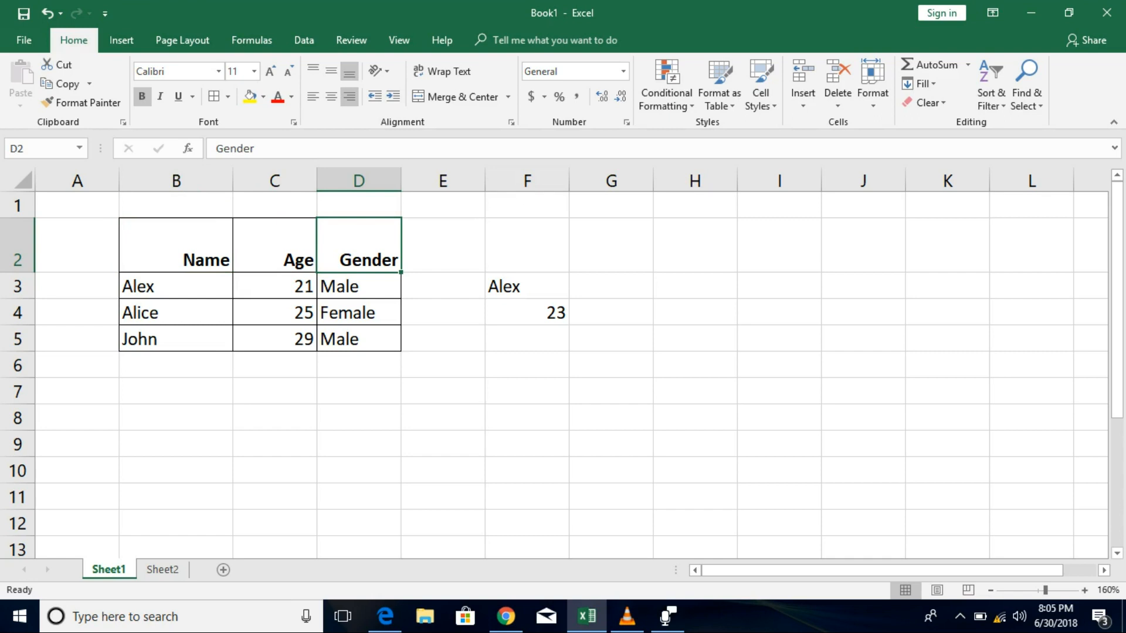
{"action": "left_click", "coordinate": [274, 245]}
{"action": "left_click", "coordinate": [176, 245]}
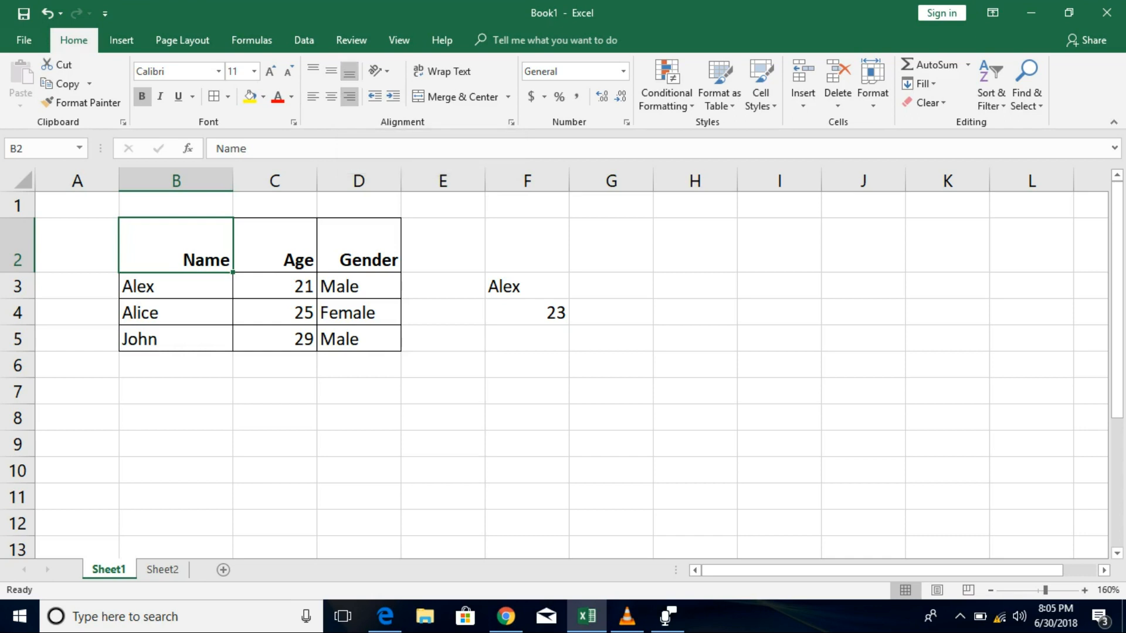
{"action": "key", "text": "shift+Right"}
{"action": "key", "text": "shift+Right"}
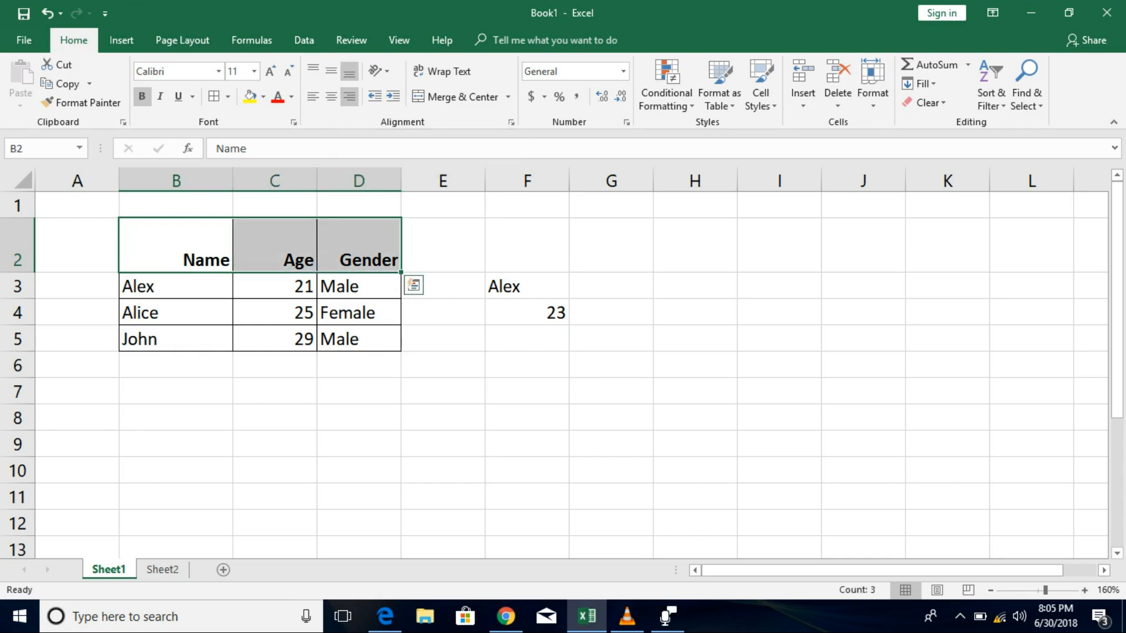
Give the B2:D2 headings Middle Align vertically and Center horizontally.
{"action": "left_click", "coordinate": [331, 71]}
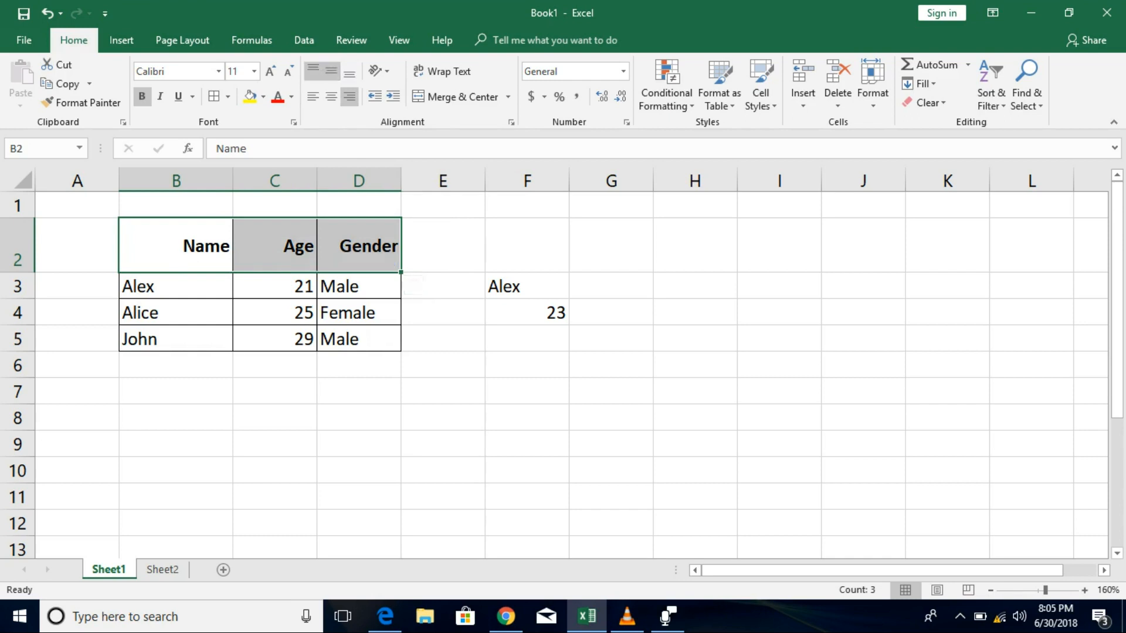
{"action": "left_click", "coordinate": [313, 71]}
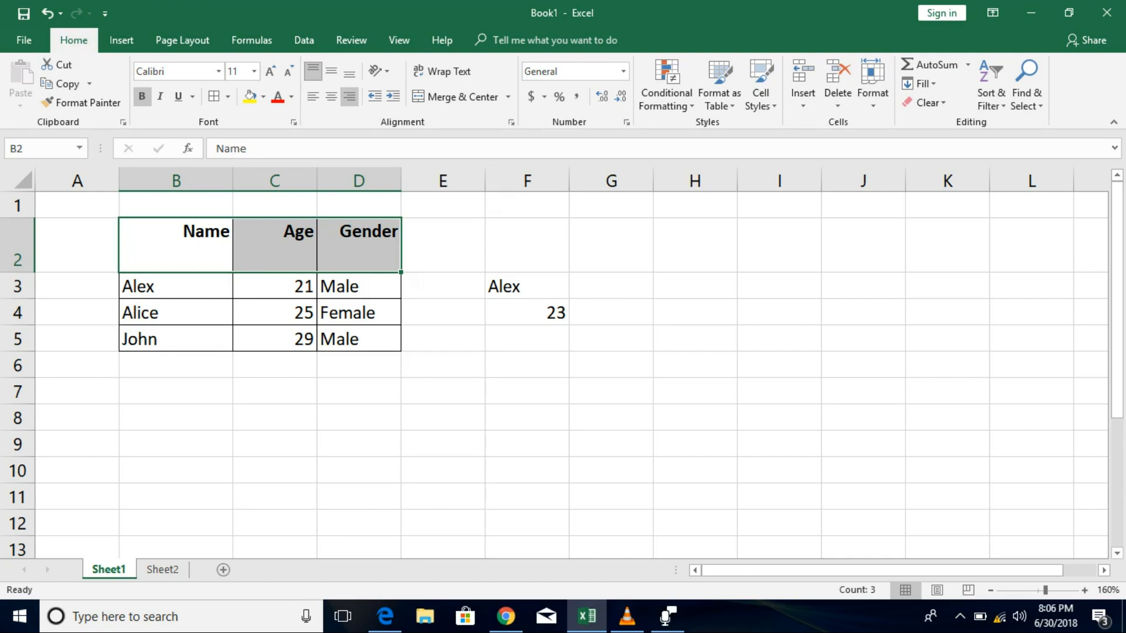
{"action": "left_click", "coordinate": [331, 72]}
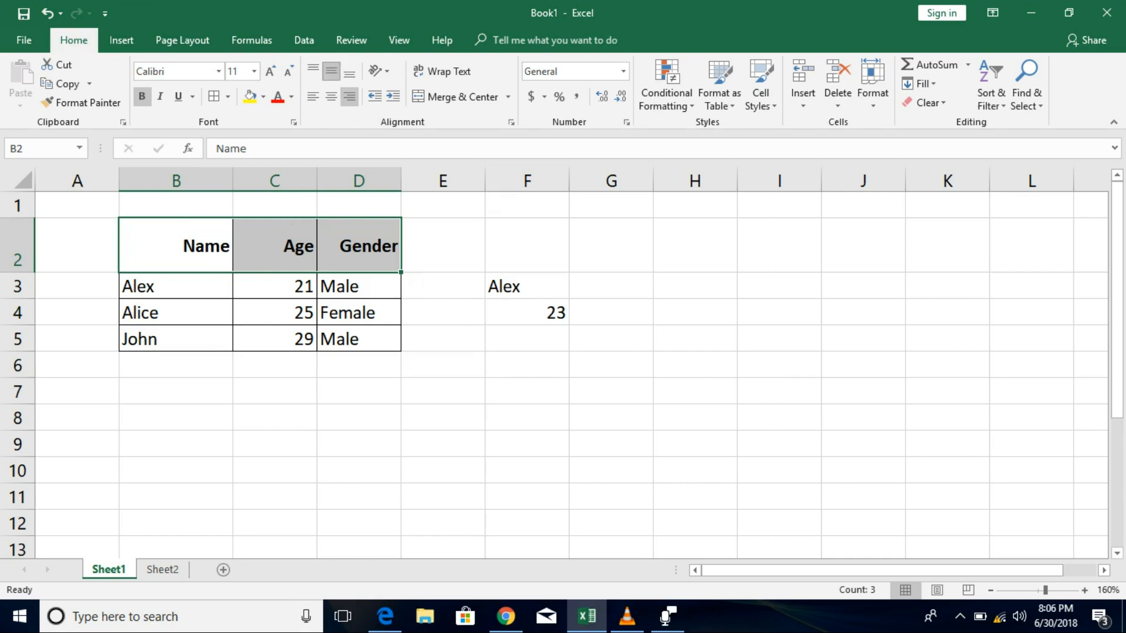
{"action": "left_click", "coordinate": [331, 97]}
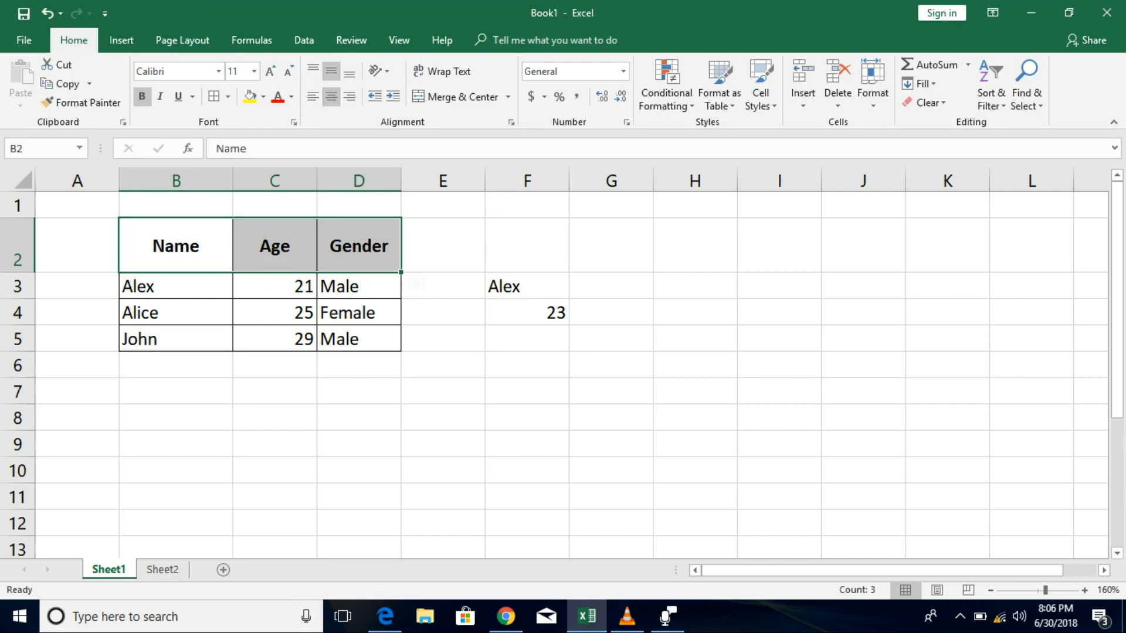
Select the Age and Gender values in C3:D5 and center them horizontally.
{"action": "left_click_drag", "start_coordinate": [176, 287], "coordinate": [360, 339]}
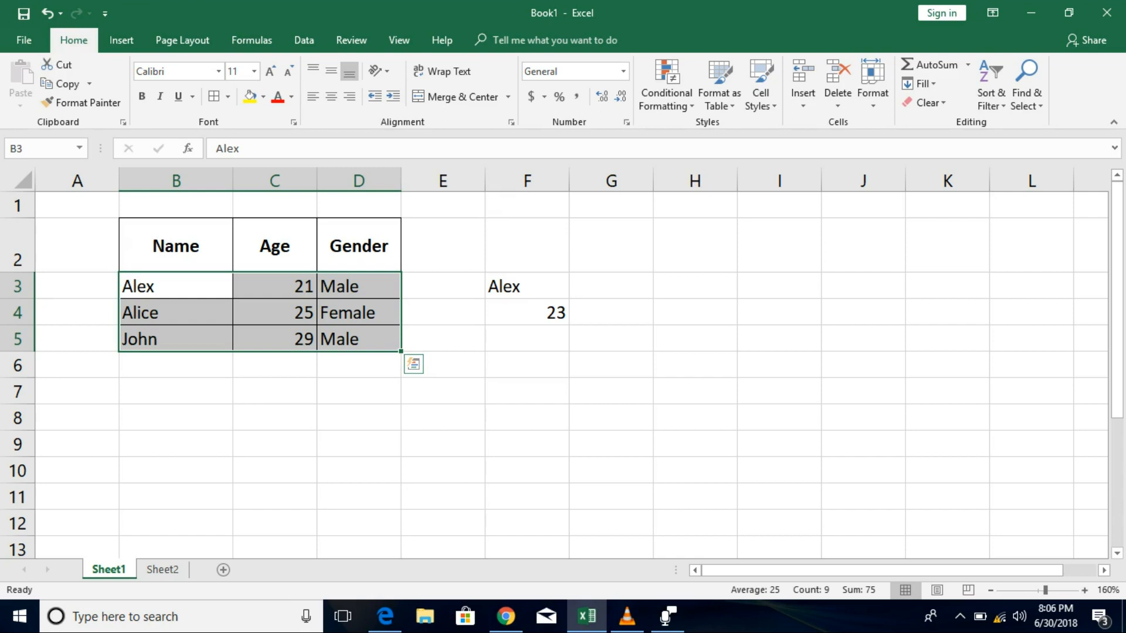
{"action": "left_click", "coordinate": [274, 286]}
{"action": "left_click_drag", "start_coordinate": [275, 286], "coordinate": [359, 339]}
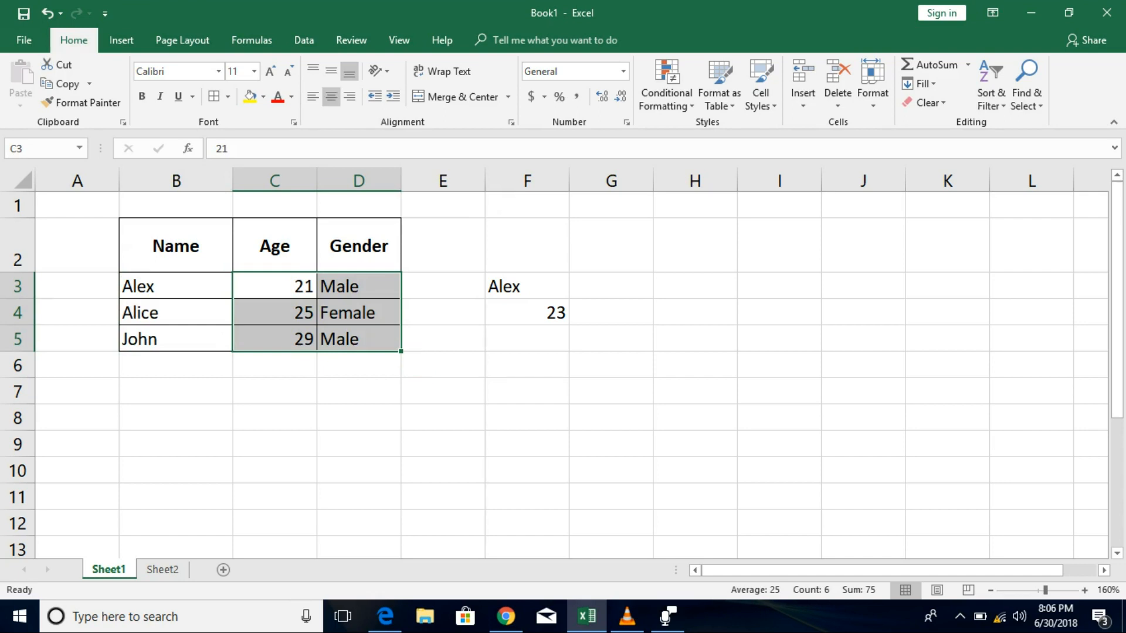
{"action": "left_click", "coordinate": [331, 96]}
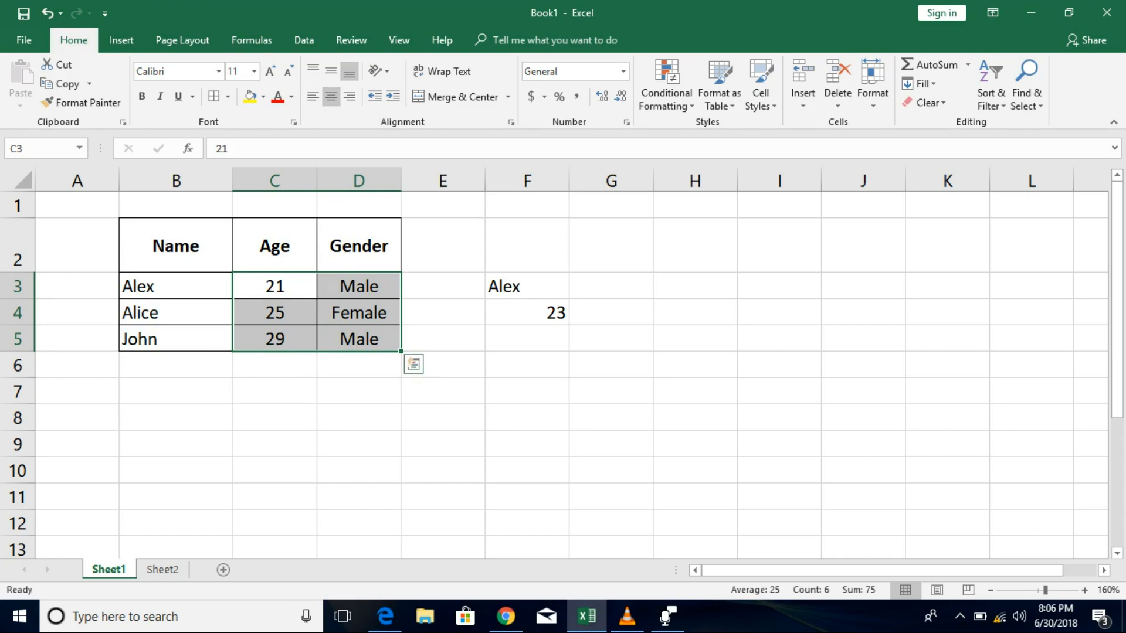
{"action": "left_click", "coordinate": [275, 365]}
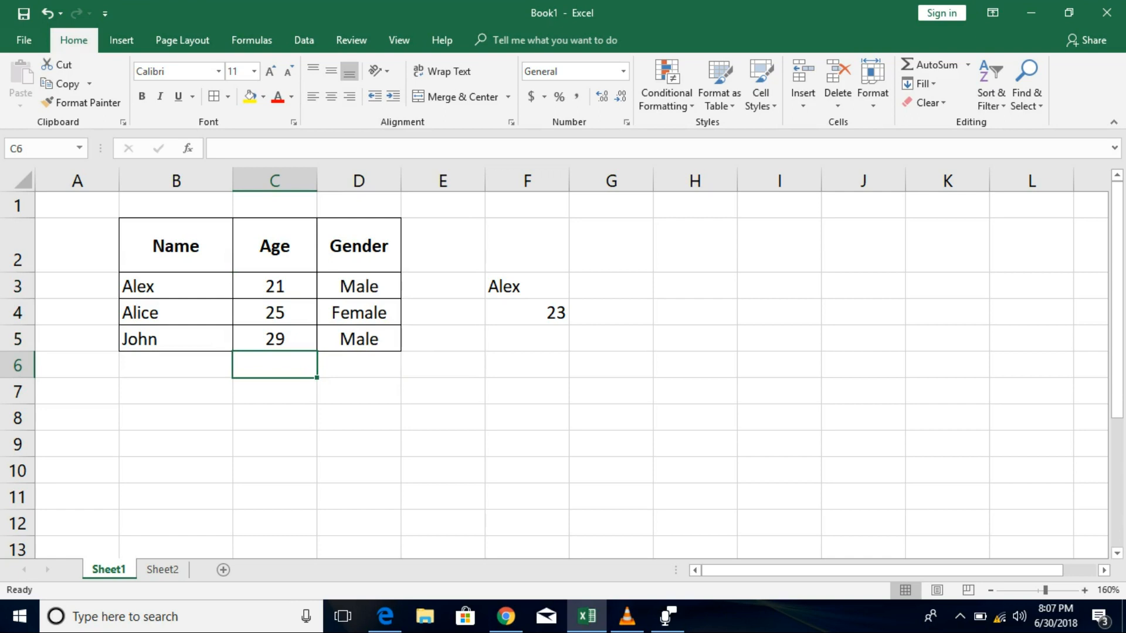
Type Signature into C6 and widen column C to fit it.
{"action": "type", "text": "Signature"}
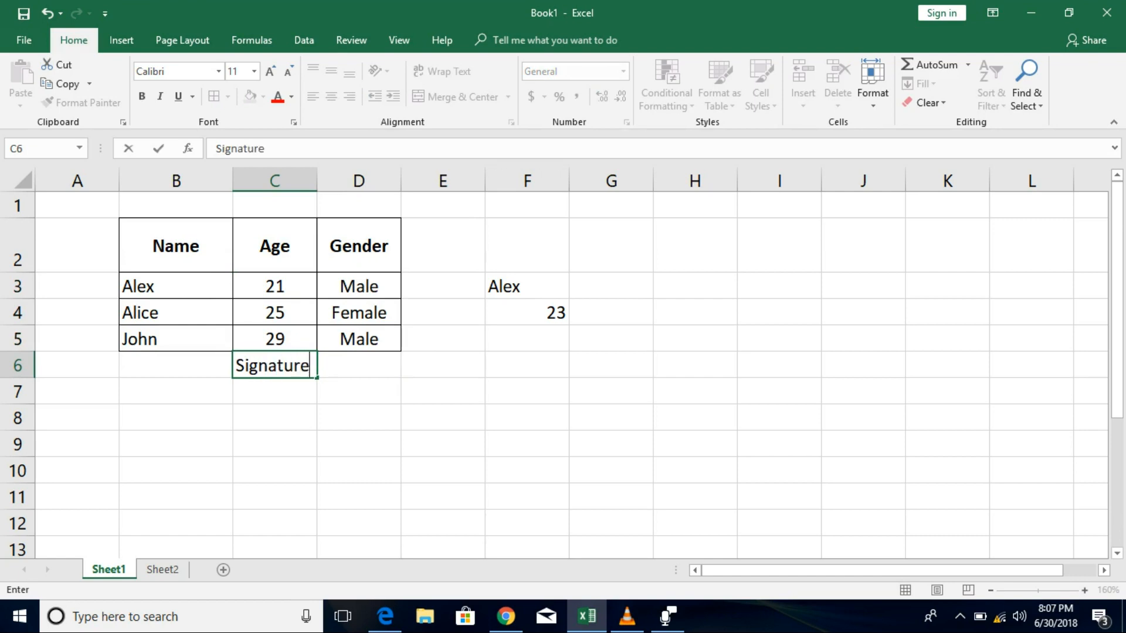
{"action": "key", "text": "Return"}
{"action": "left_click", "coordinate": [274, 365]}
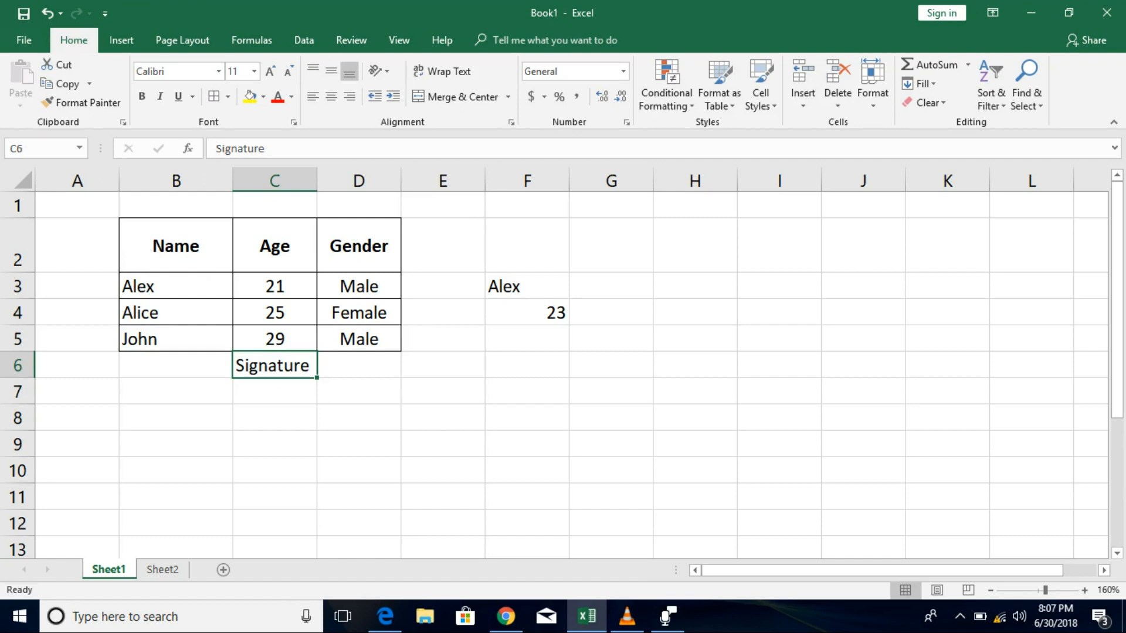
{"action": "left_click_drag", "start_coordinate": [317, 180], "coordinate": [339, 180]}
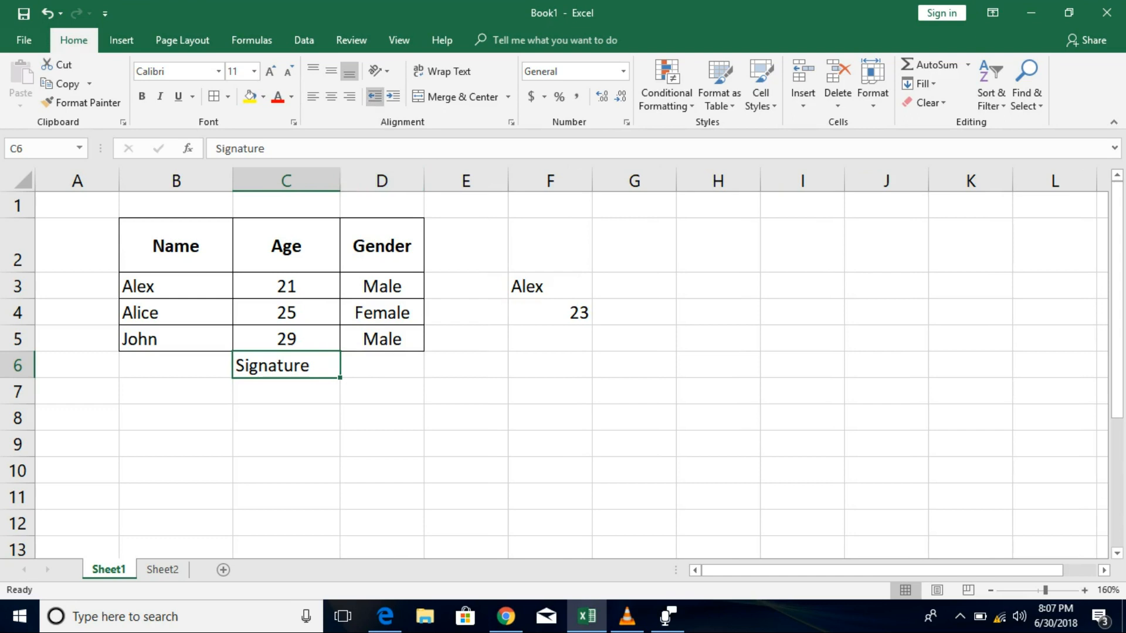
Try Center and Align Right on Signature in C6, leaving it left-aligned.
{"action": "left_click", "coordinate": [331, 96]}
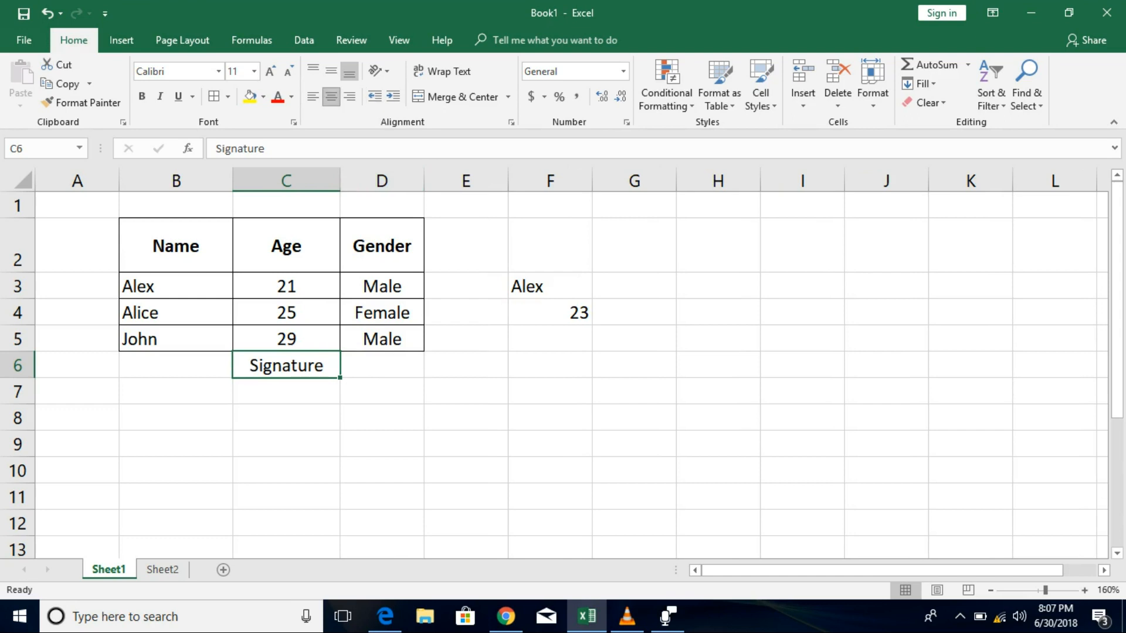
{"action": "left_click", "coordinate": [349, 96]}
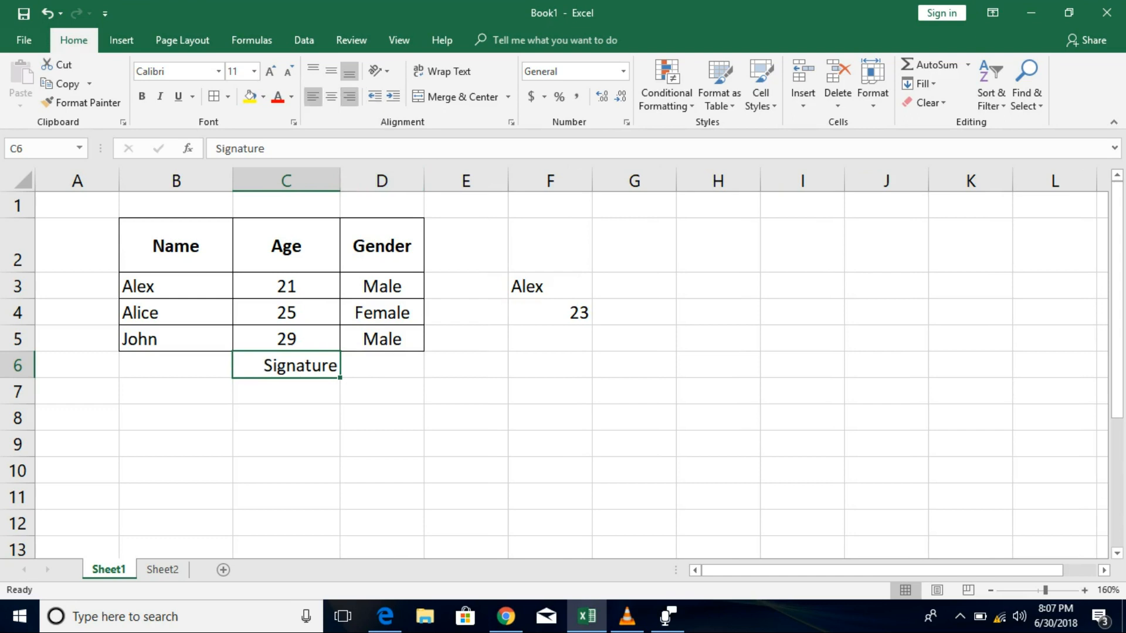
{"action": "left_click", "coordinate": [313, 96]}
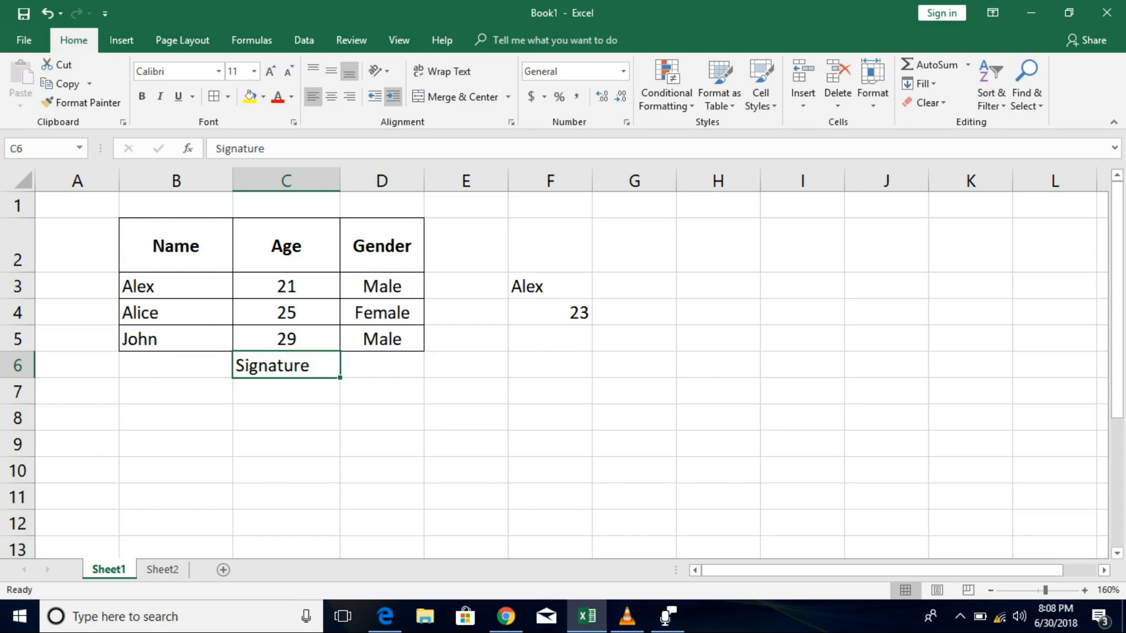
{"action": "key", "text": "Right"}
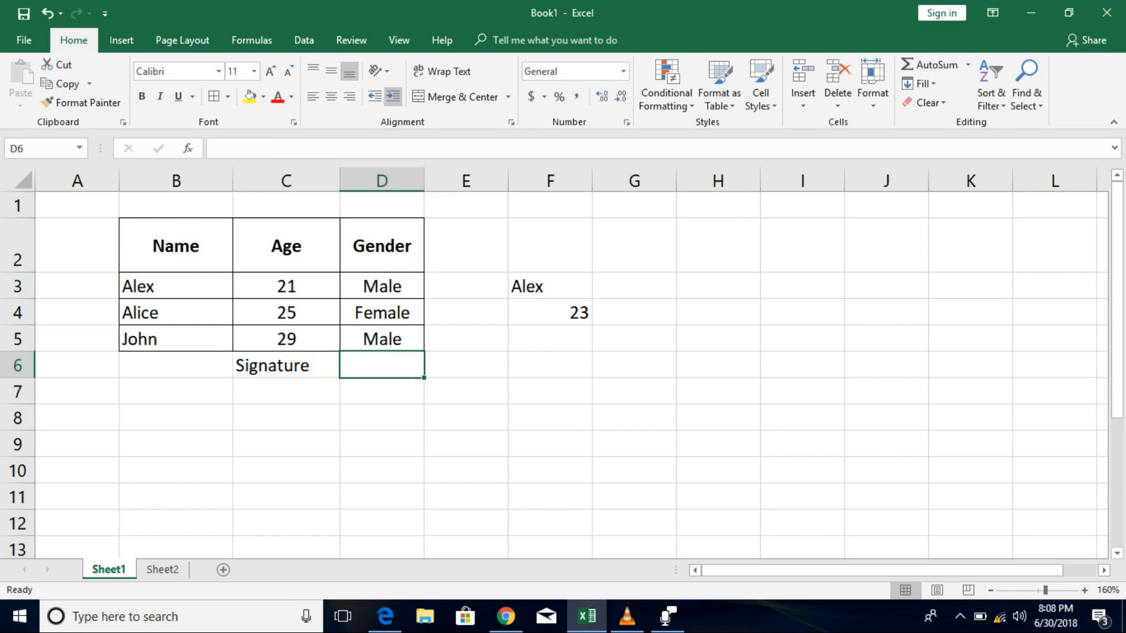
{"action": "key", "text": "Right"}
{"action": "key", "text": "Right"}
{"action": "key", "text": "Right"}
{"action": "key", "text": "Right"}
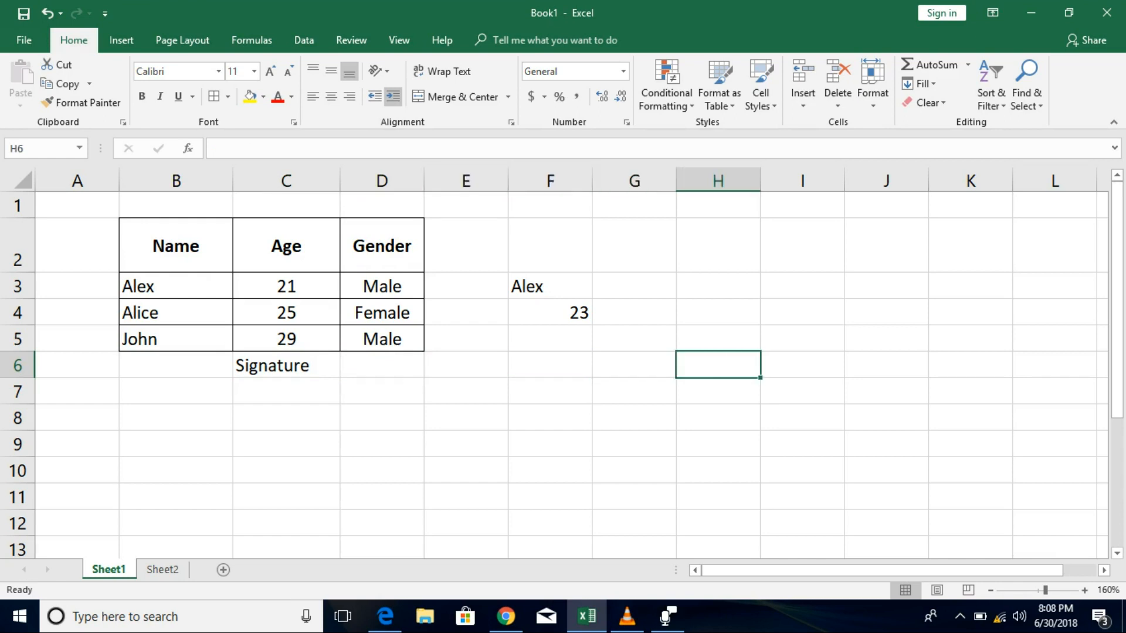
{"action": "key", "text": "Left"}
{"action": "key", "text": "Left"}
{"action": "key", "text": "Left"}
{"action": "key", "text": "Left"}
{"action": "key", "text": "Left"}
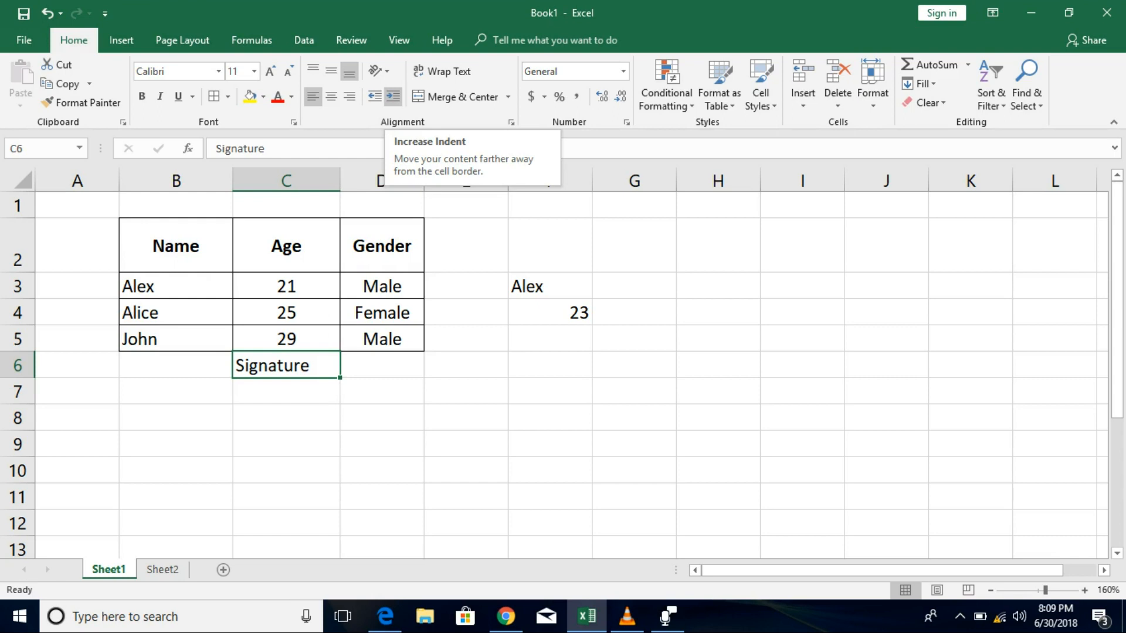
Increase the indent of Signature in C6 by four levels.
{"action": "left_click", "coordinate": [393, 96]}
{"action": "left_click", "coordinate": [392, 95]}
{"action": "left_click", "coordinate": [393, 96]}
{"action": "left_click", "coordinate": [393, 95]}
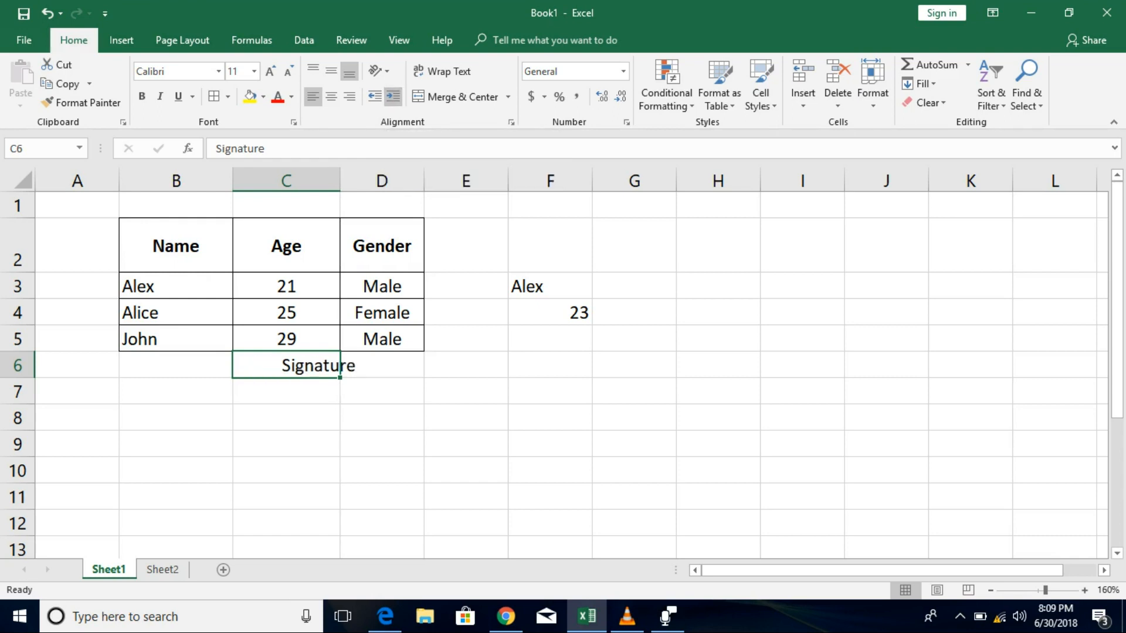
Slightly widen column C, keep Signature left-aligned, and add one more indent level.
{"action": "left_click_drag", "start_coordinate": [339, 366], "coordinate": [350, 365]}
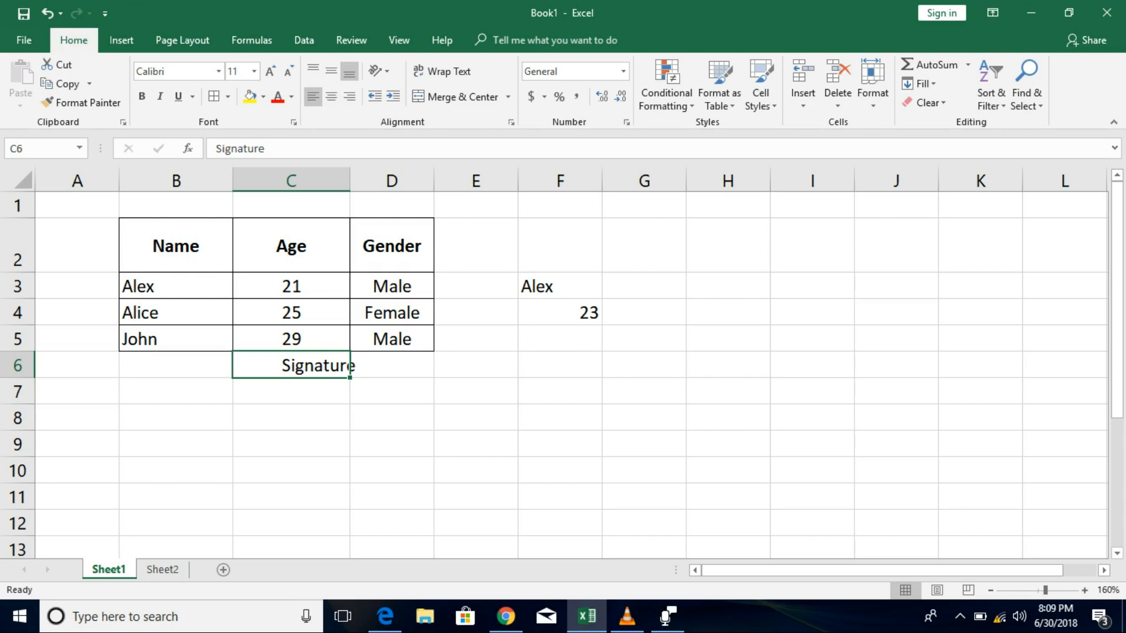
{"action": "left_click", "coordinate": [350, 96]}
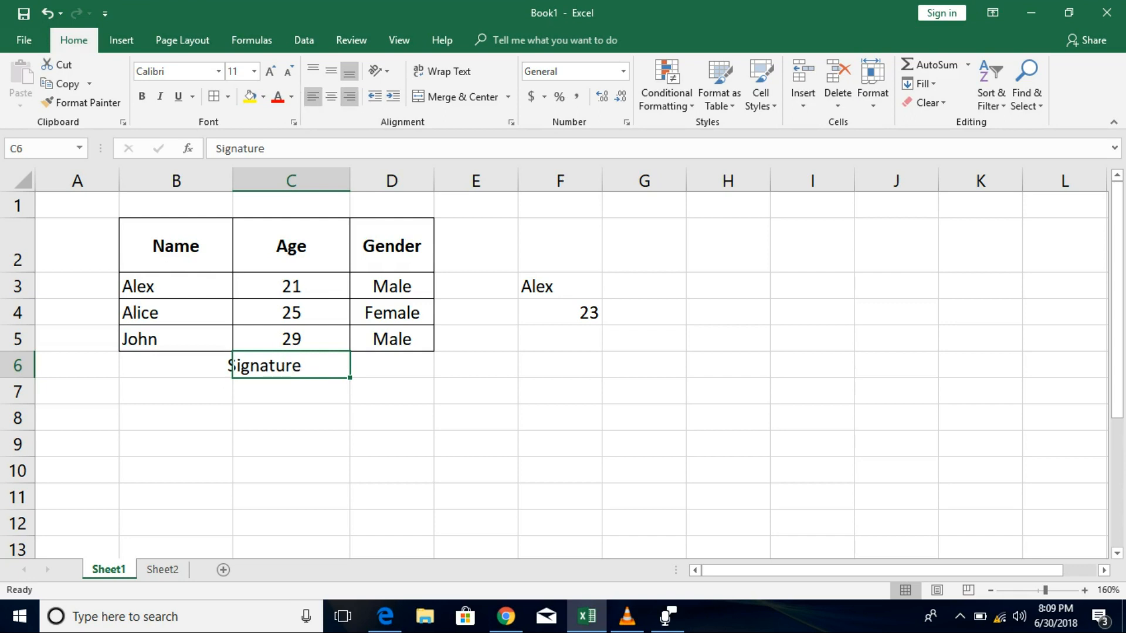
{"action": "left_click", "coordinate": [313, 96]}
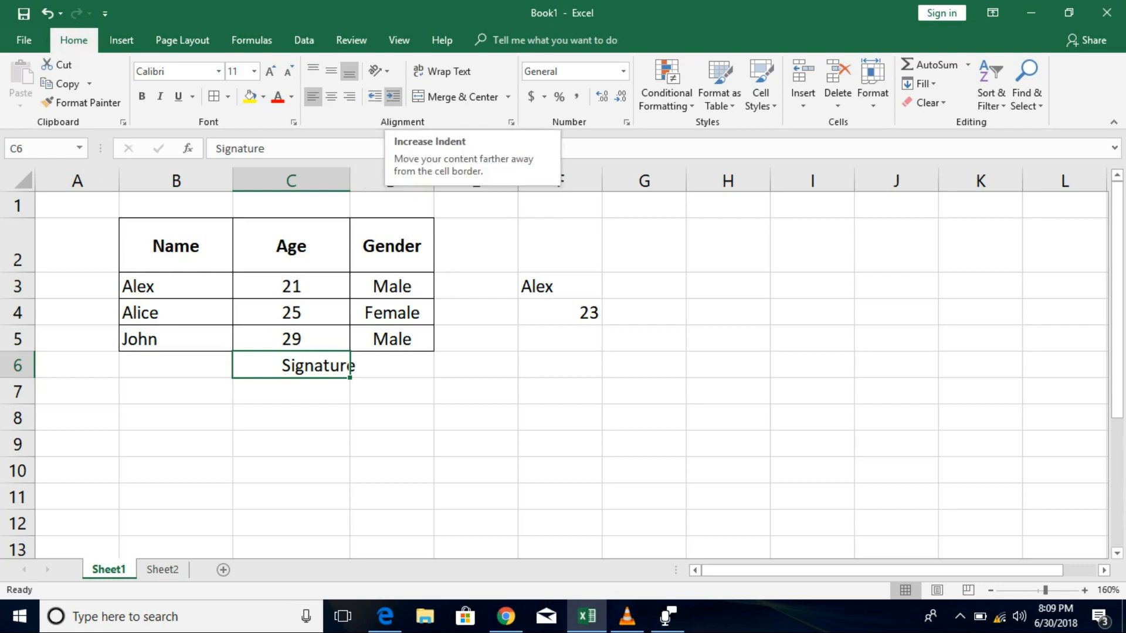
{"action": "left_click", "coordinate": [393, 96]}
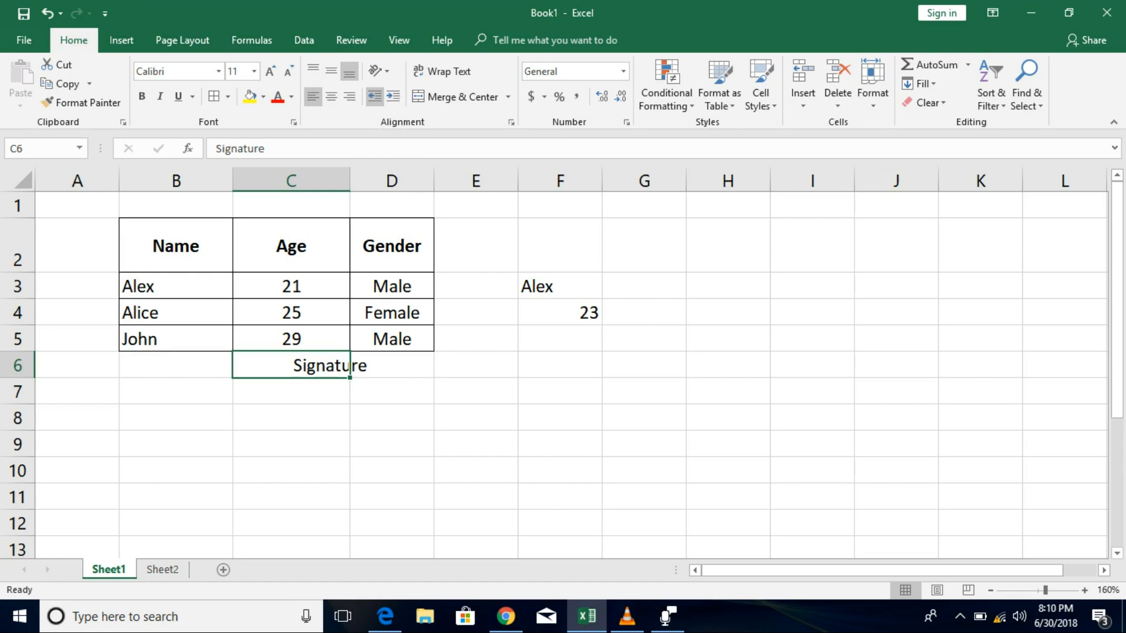
{"action": "left_click", "coordinate": [375, 97]}
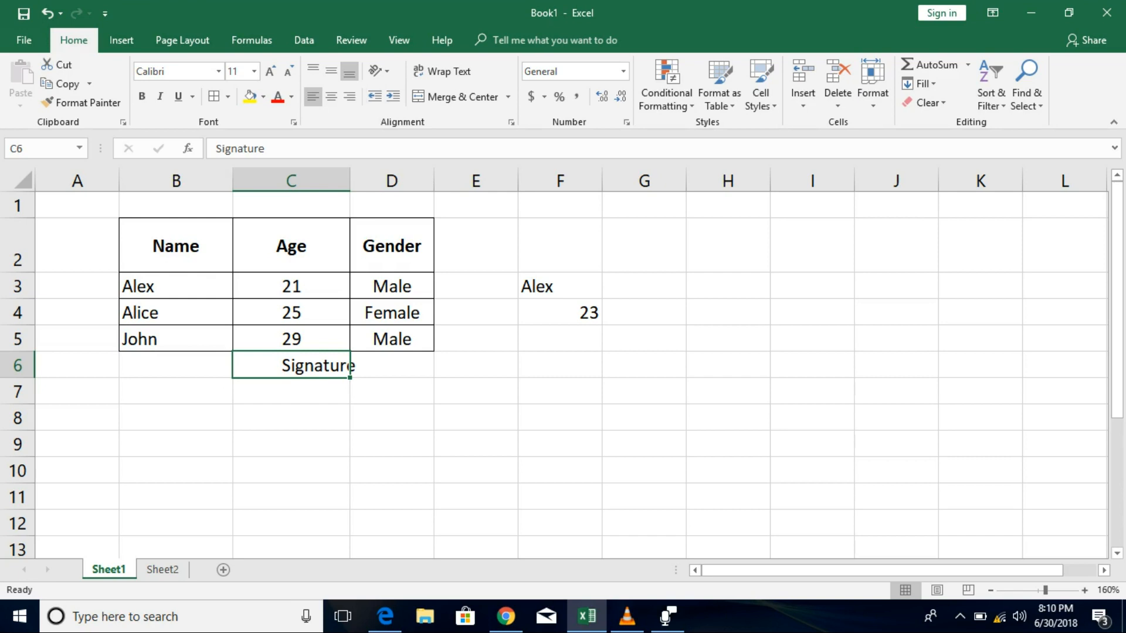
{"action": "left_click", "coordinate": [176, 247]}
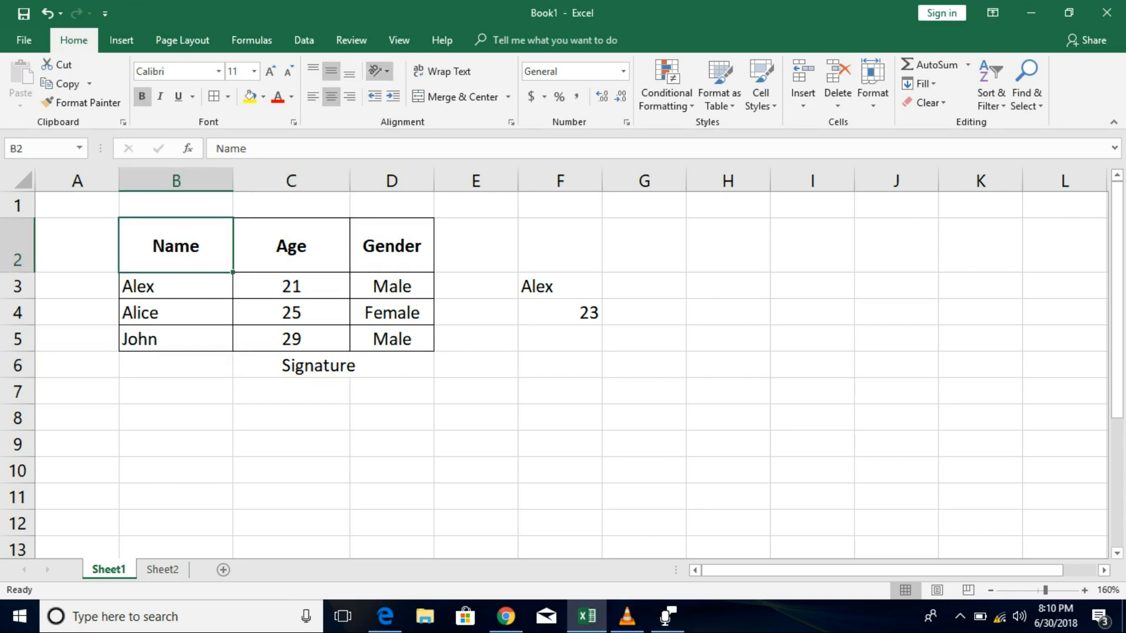